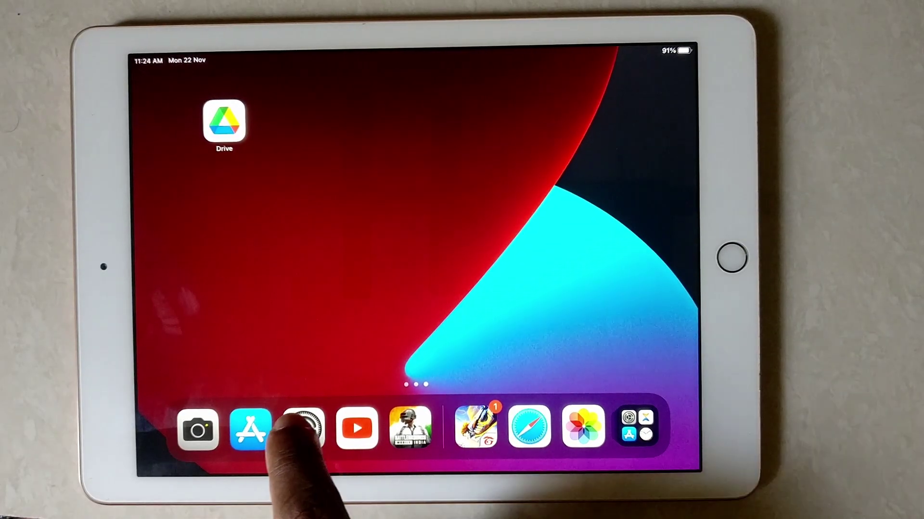
# - Launch Settings from the dock and show the About page under General
pyautogui.click(328, 437)
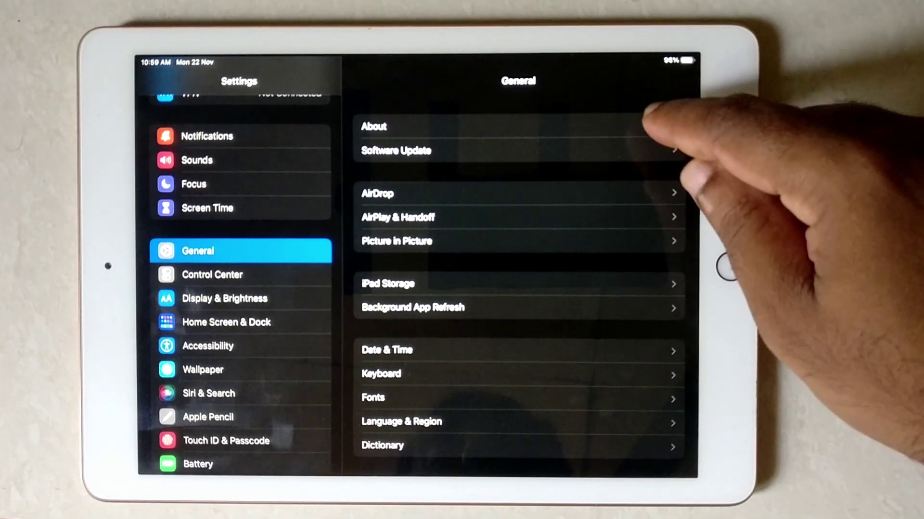
pyautogui.click(515, 127)
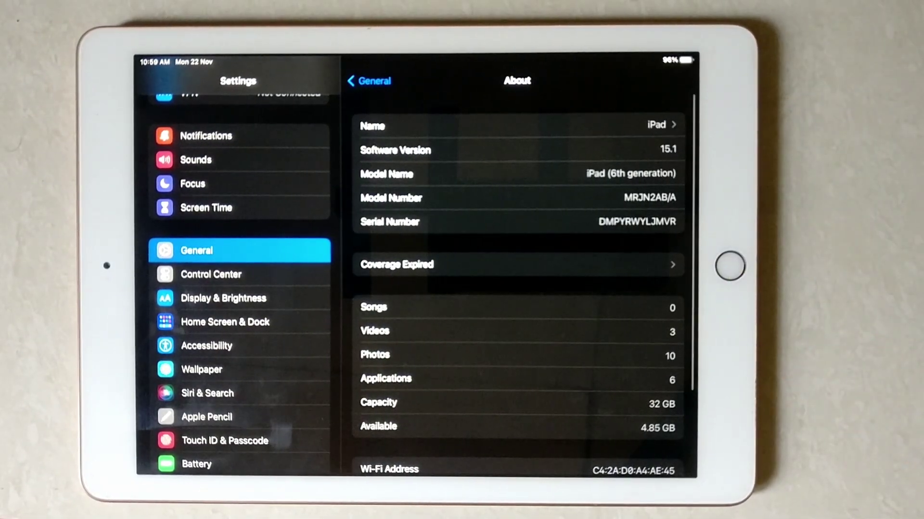
pyautogui.scroll(-4, 650, 310)
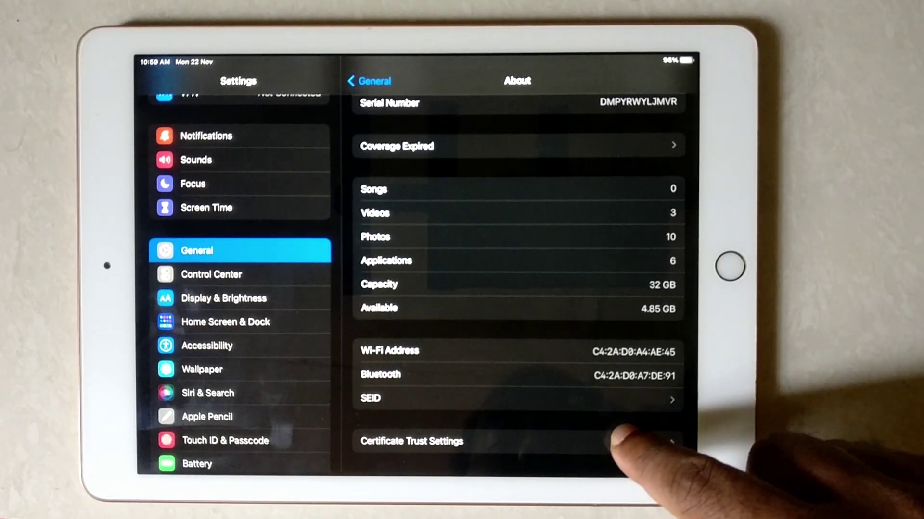
pyautogui.click(505, 442)
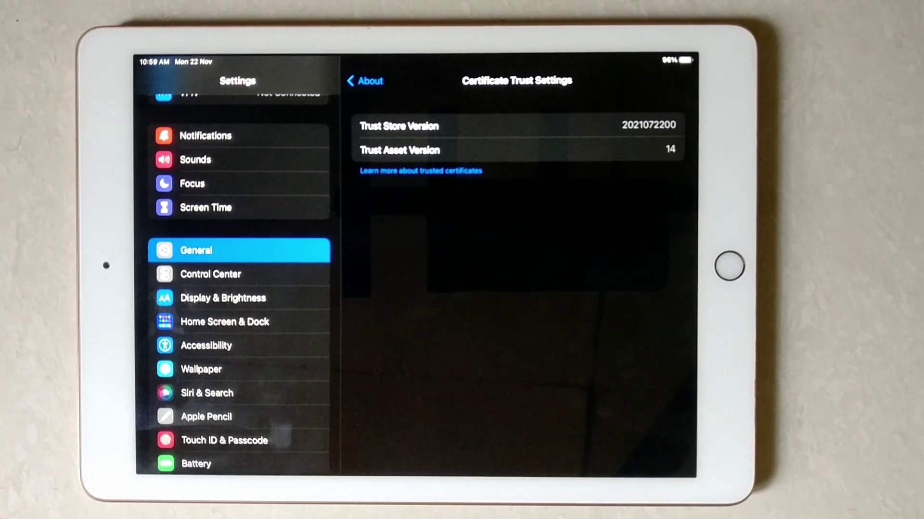